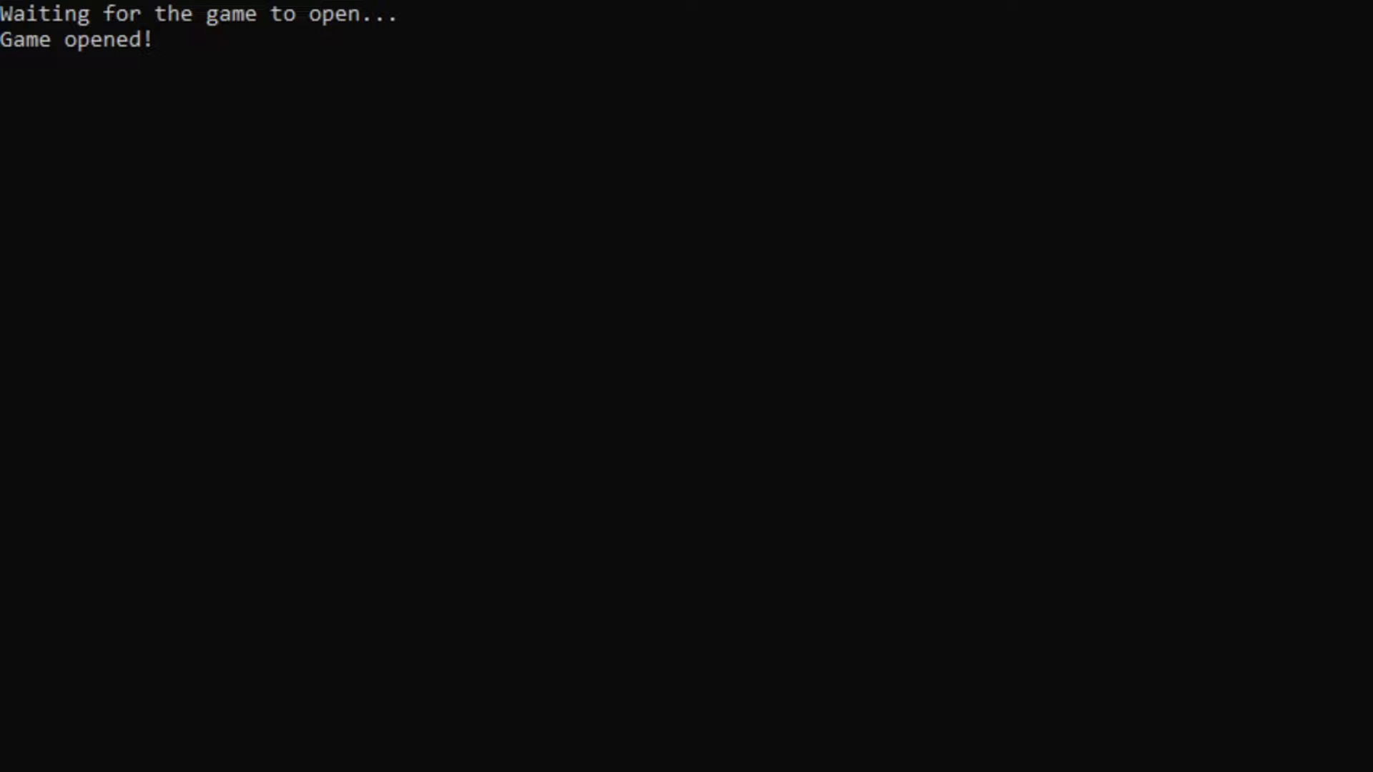
- Make the lag tool lag the game 400 ms four times with the R key
key("r")
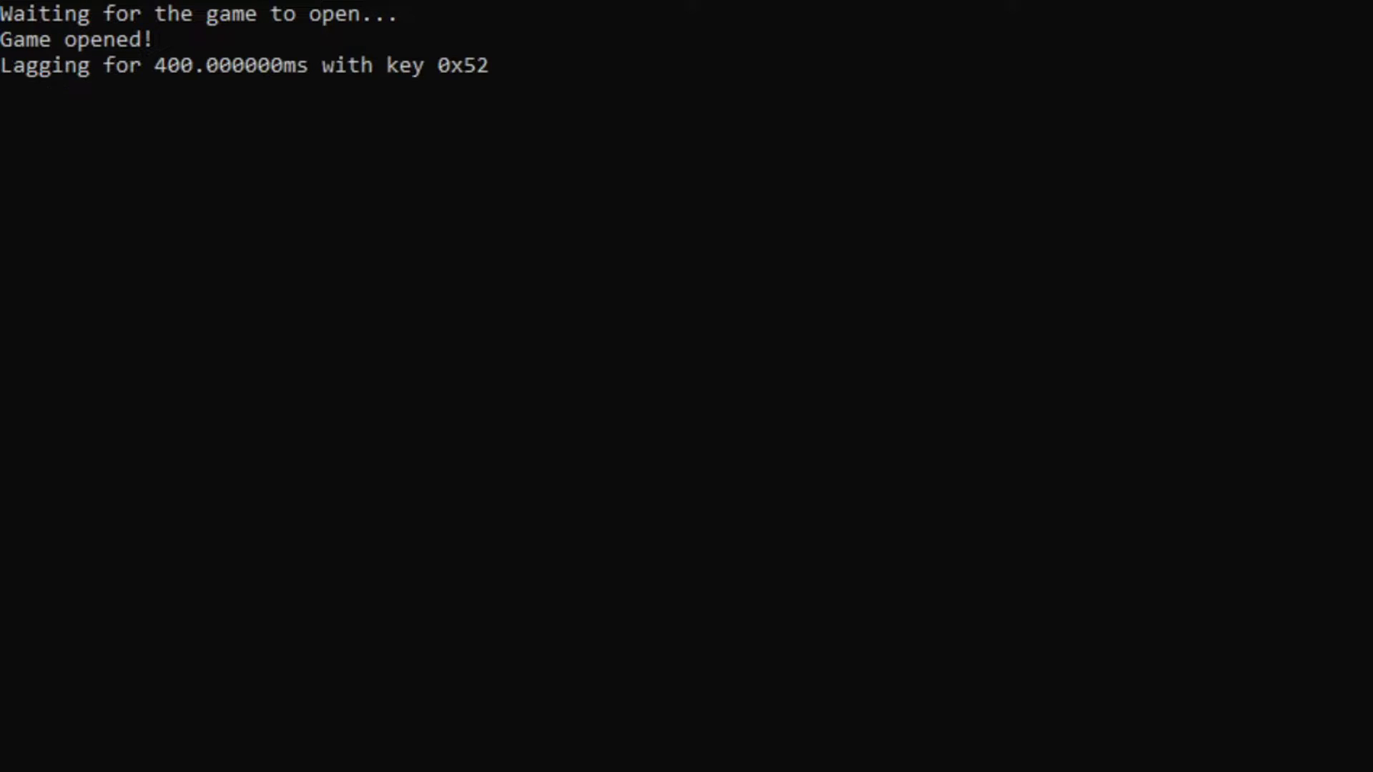
key("r")
key("r")
key("r")
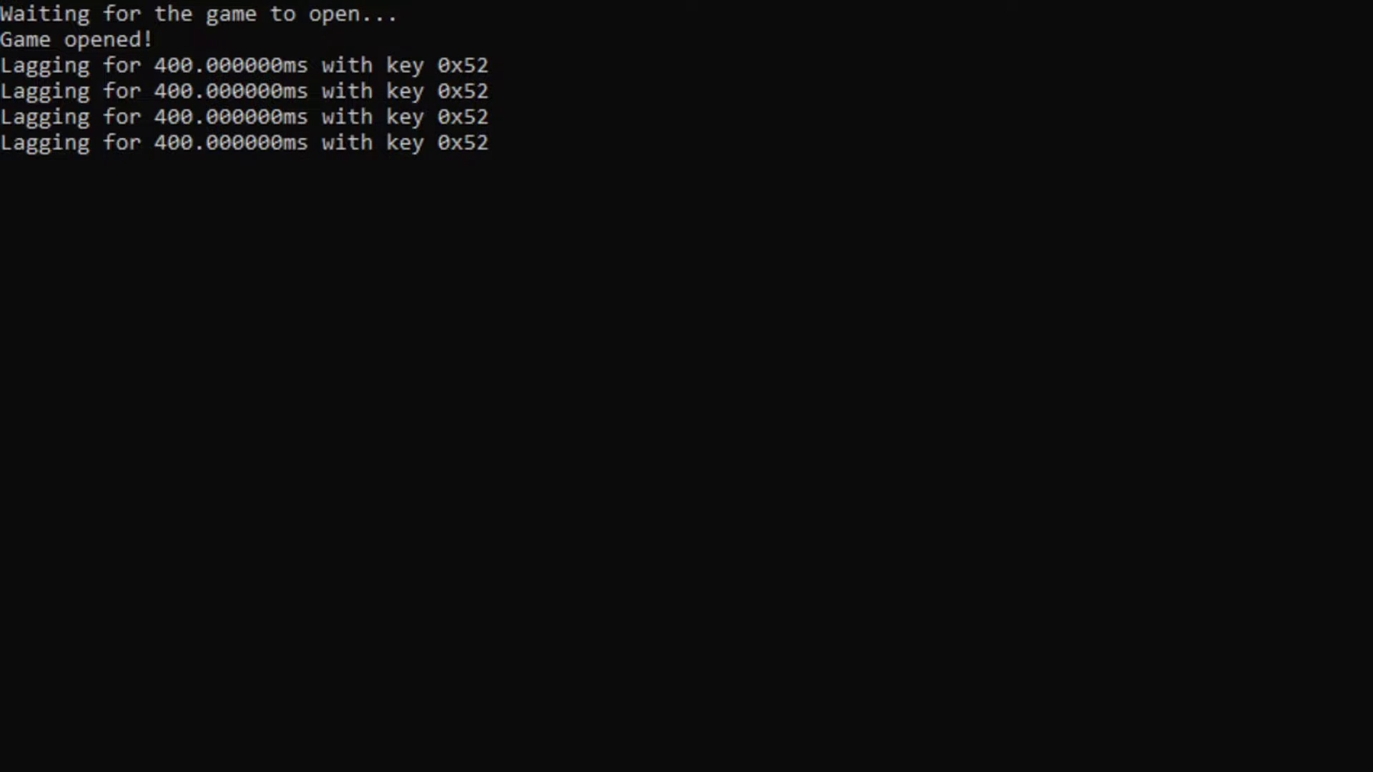
key("r")
key("r")
key("r")
key("r")
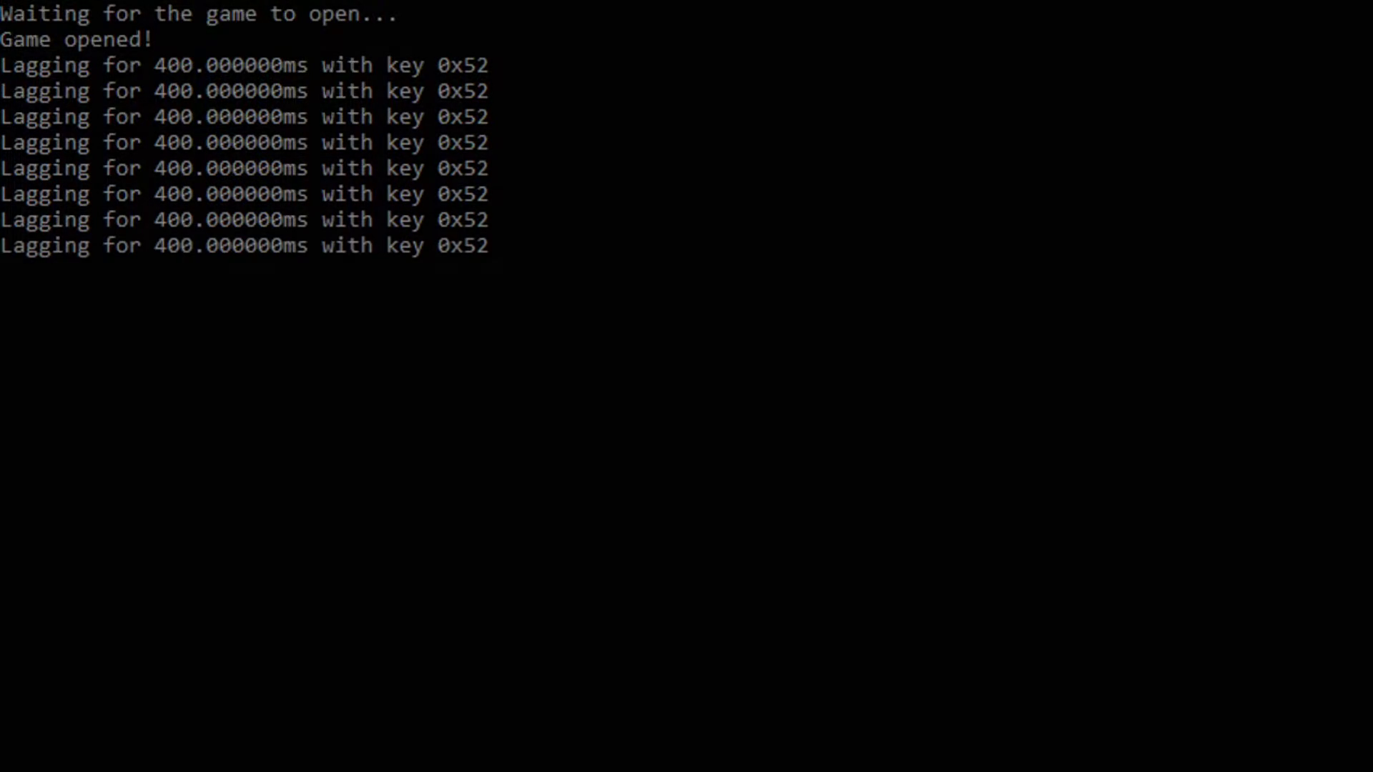
key("r")
key("r")
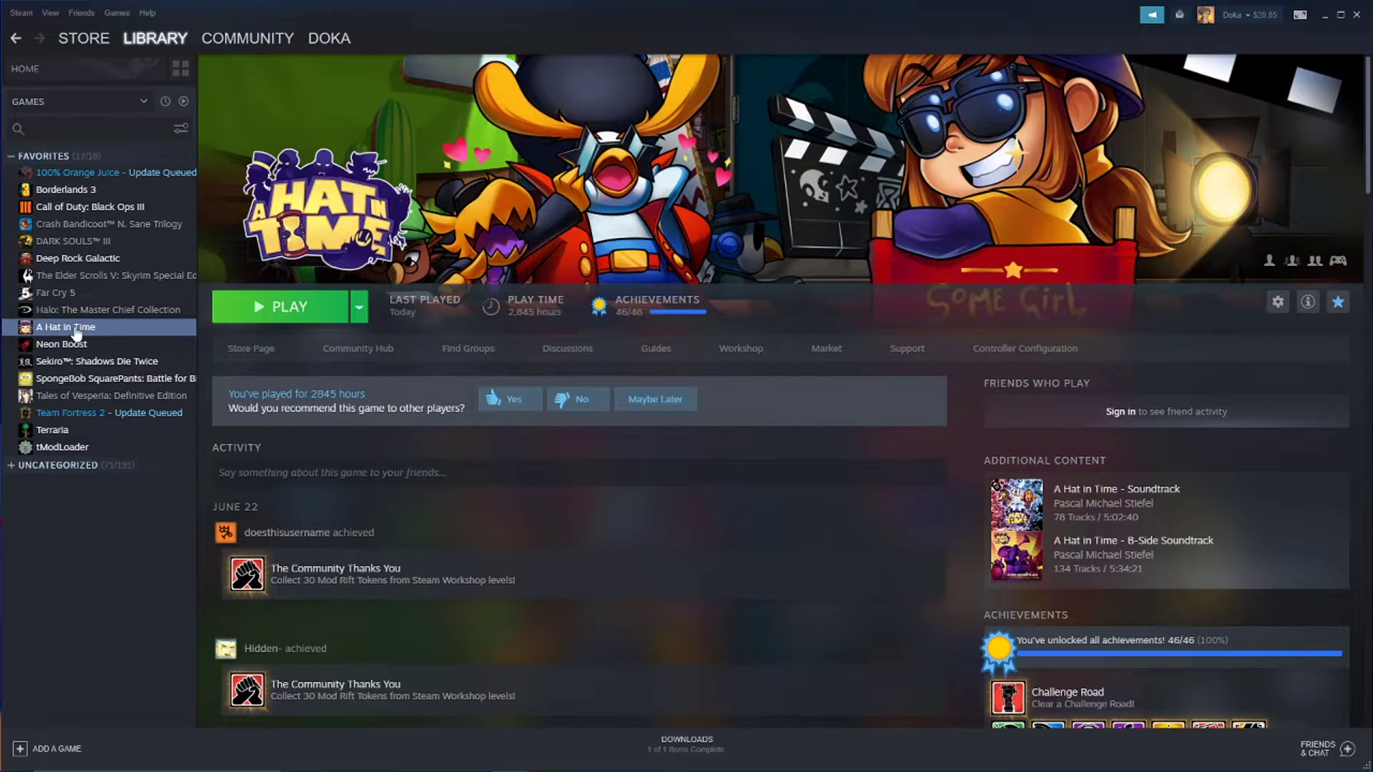
- Browse A Hat in Time's local files through its Manage menu in the Steam library
right_click(75, 327)
mouse_move(152, 399)
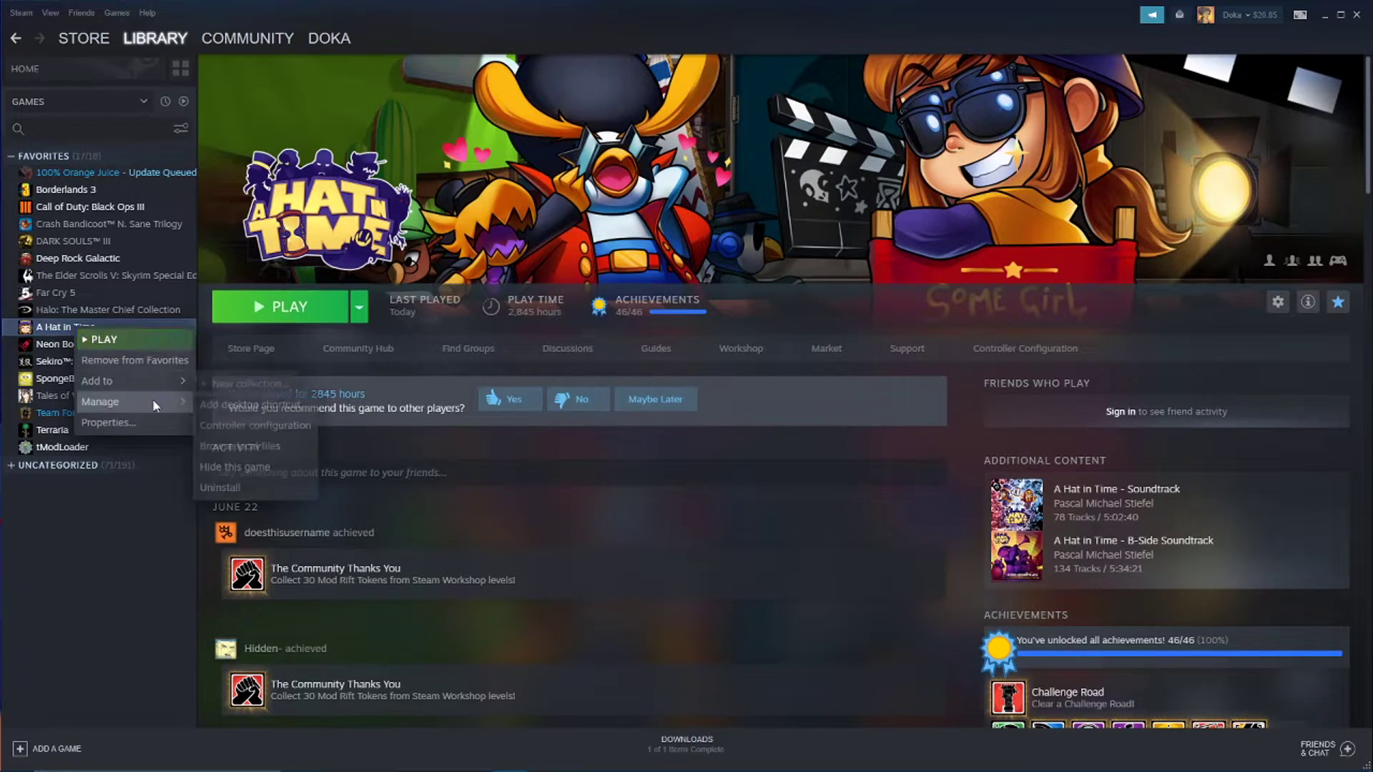
left_click(266, 432)
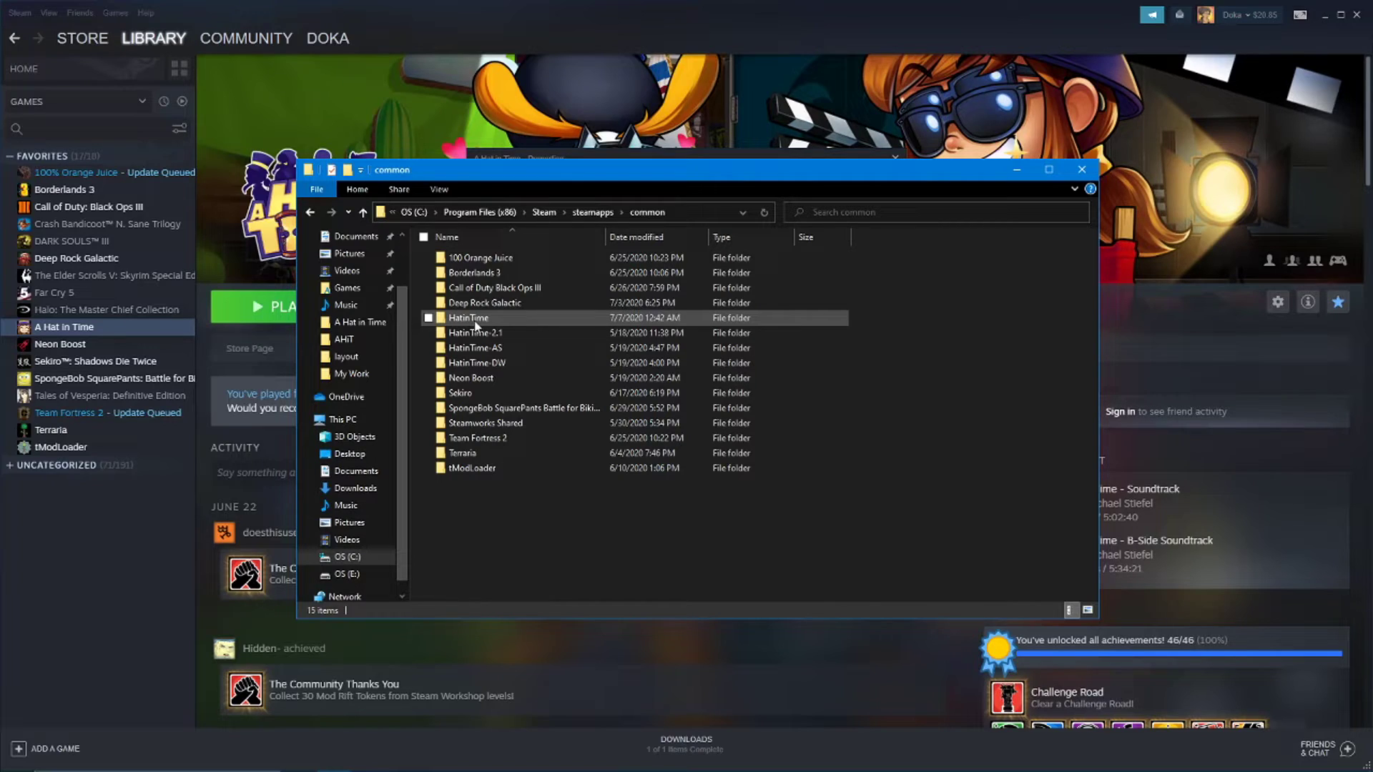
- Append '-DifferentVersion' to the HatinTime folder name in steamapps\common
right_click(475, 325)
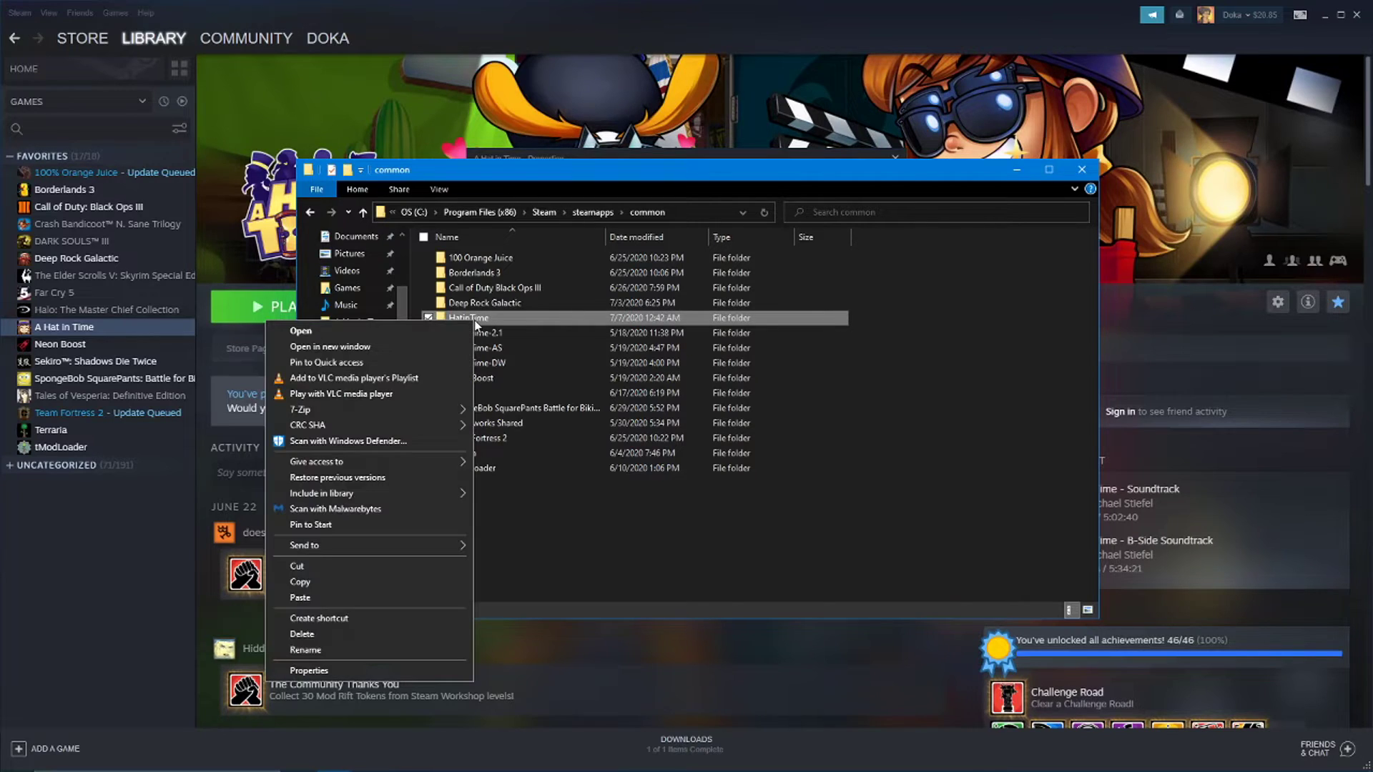
left_click(453, 652)
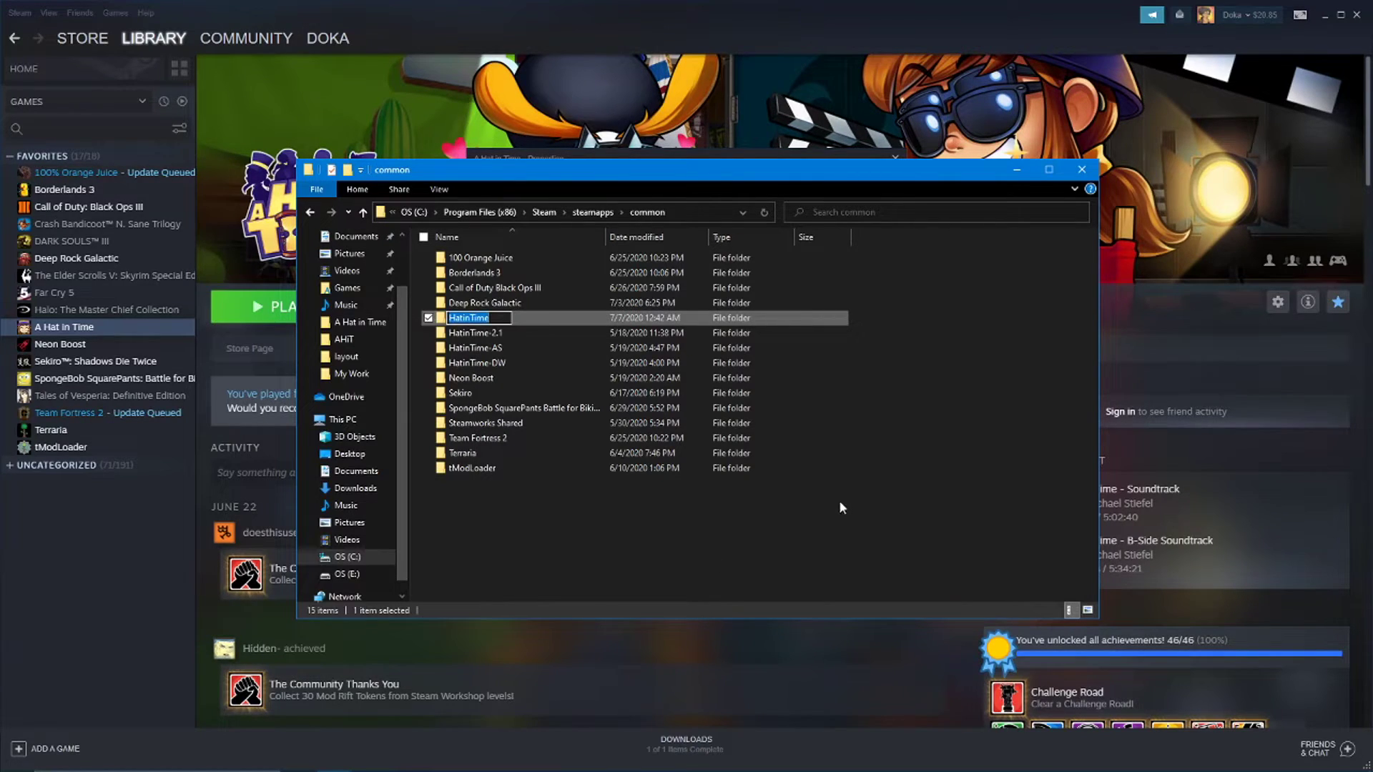
key("End")
type("-Differ")
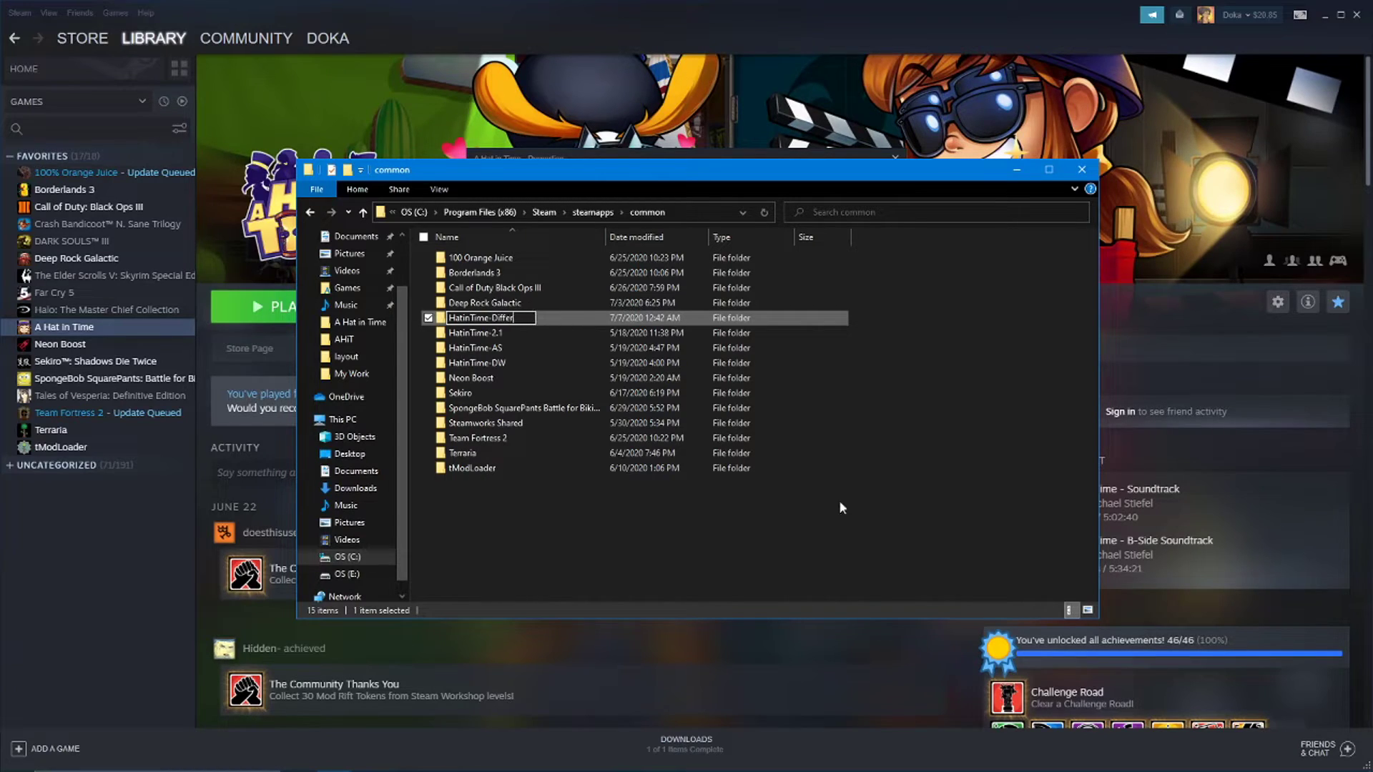
type("entVersion")
left_click(840, 496)
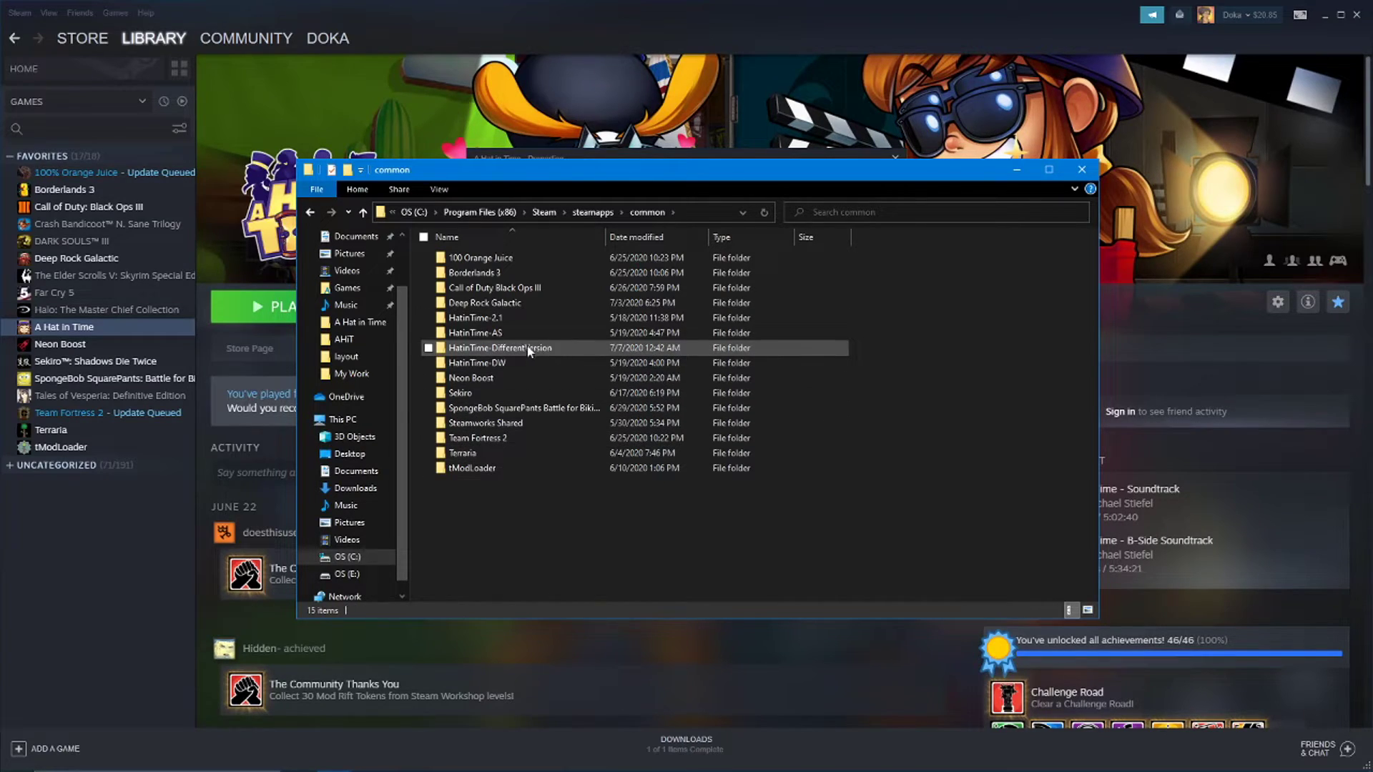
- Expand the Betas dropdown in A Hat in Time's properties to list builds like dlc2_may11
right_click(115, 338)
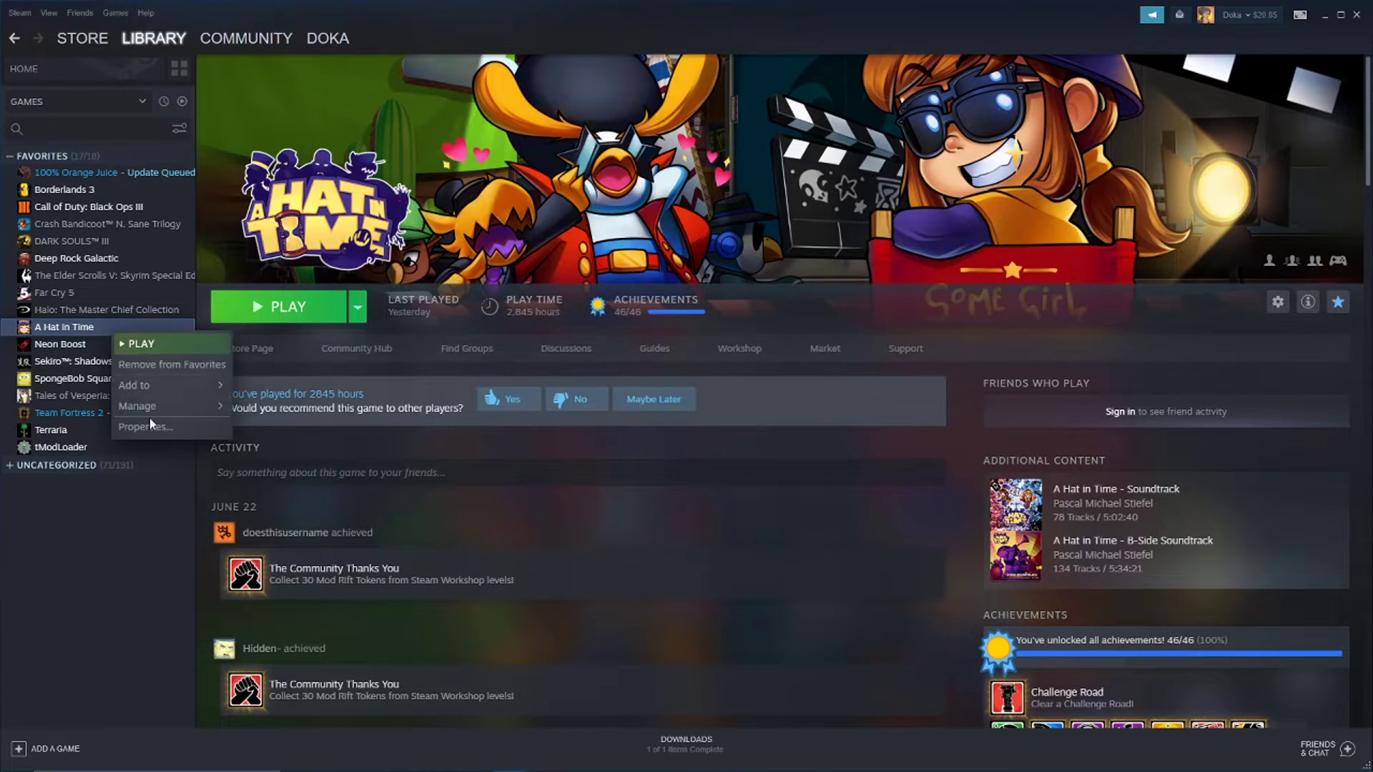
left_click(148, 427)
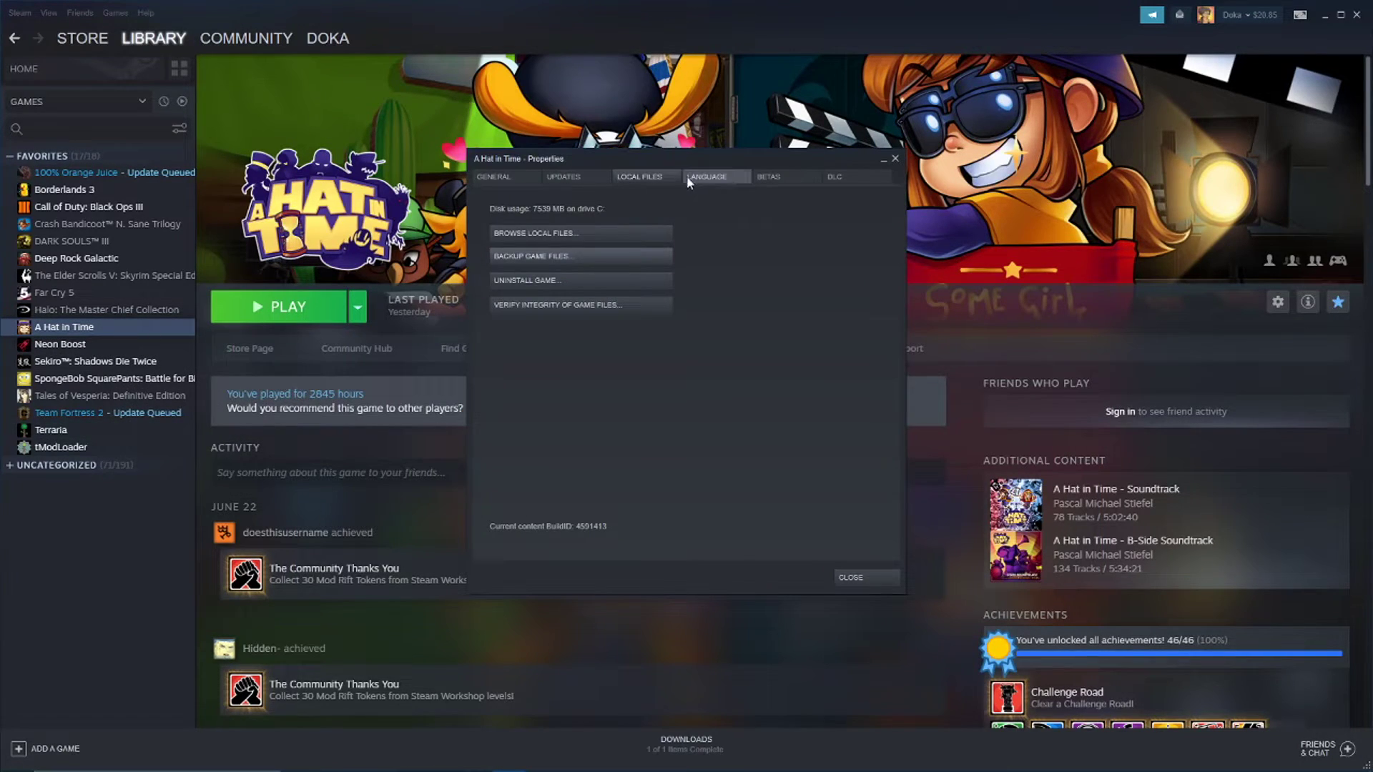
left_click(771, 176)
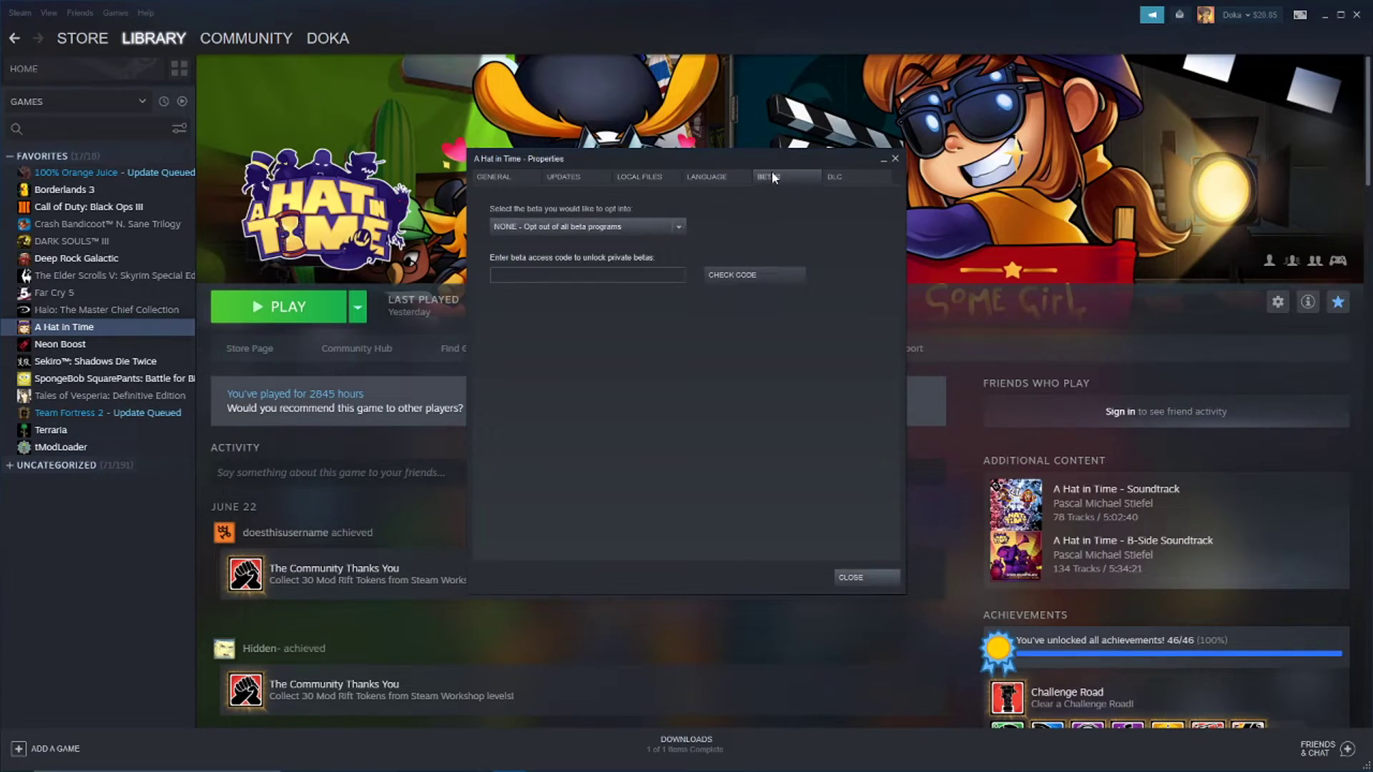
left_click(633, 224)
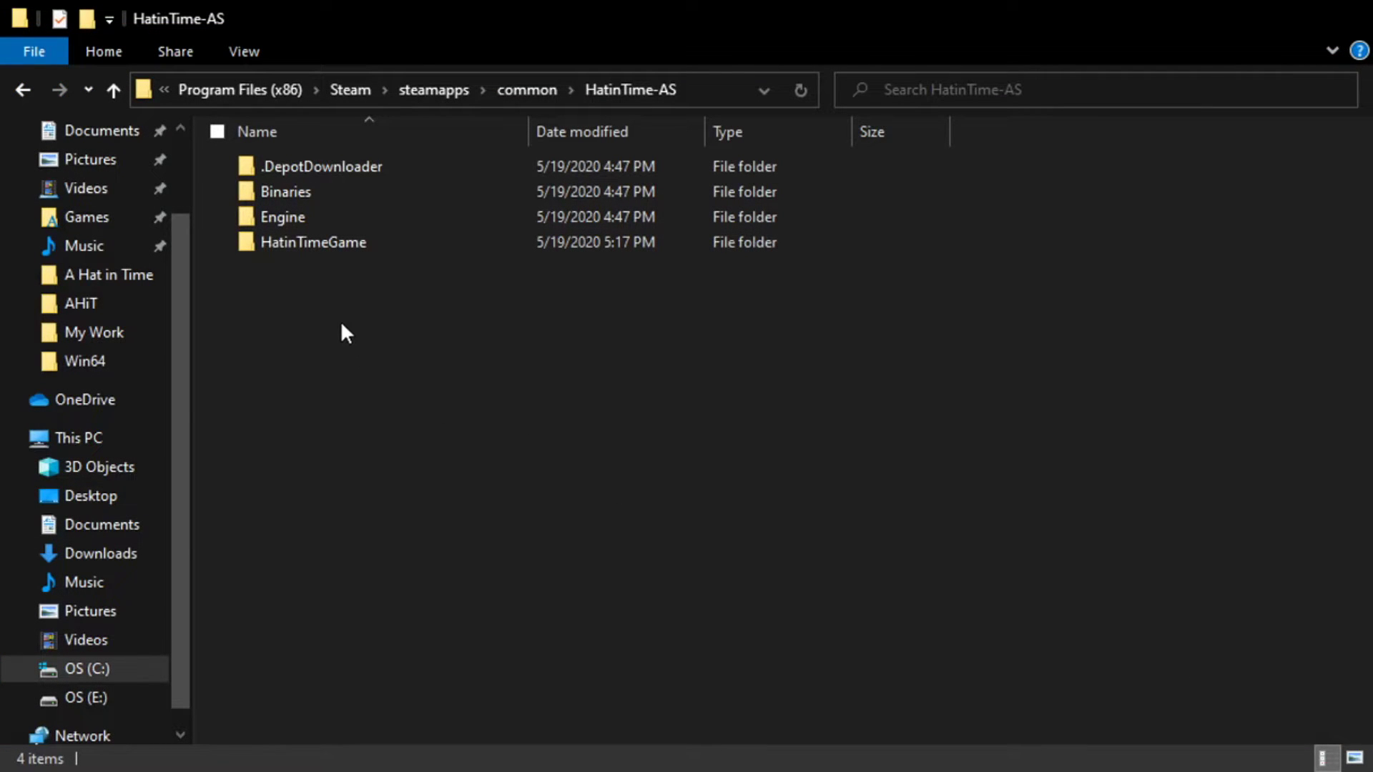
- Go into HatinTime-AS\Binaries\Win64 and scroll down to the HatinTimeGame files
double_click(315, 193)
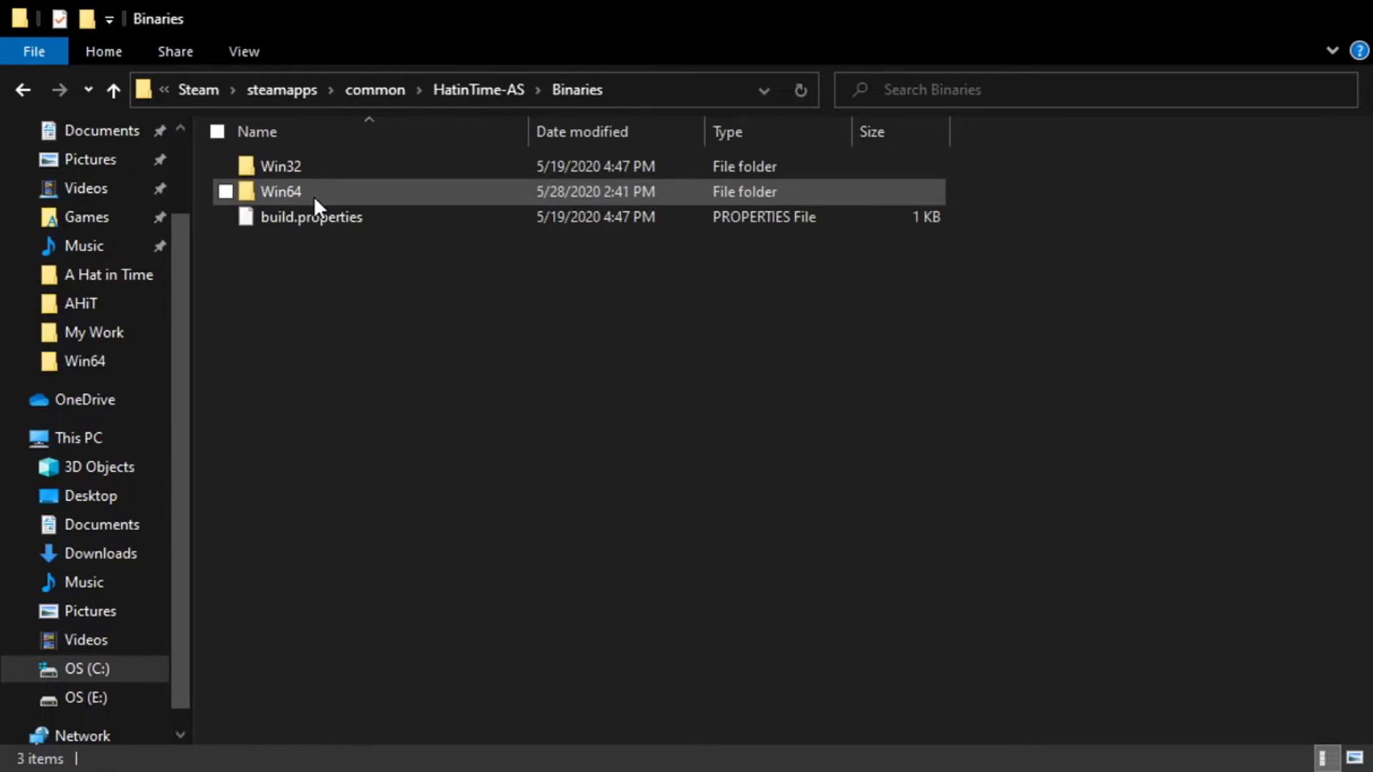
double_click(312, 195)
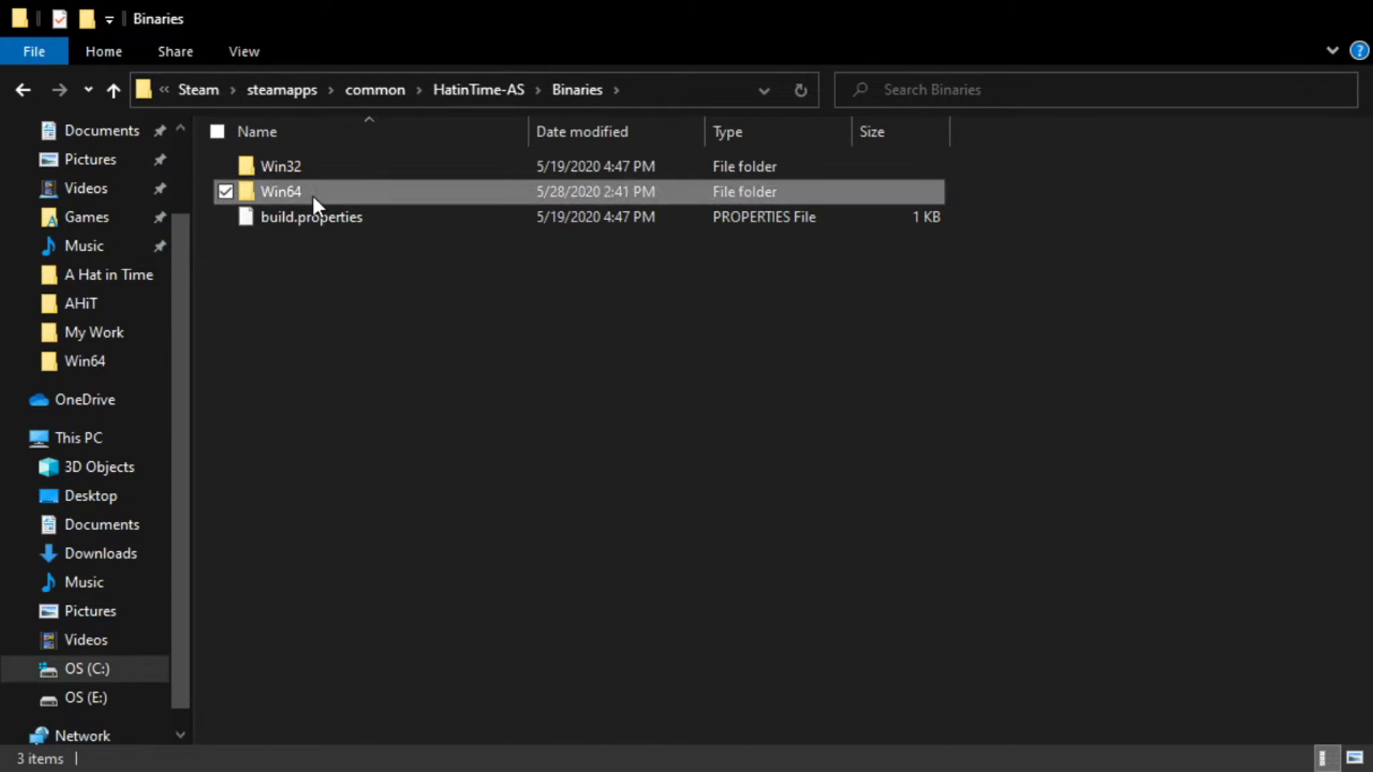
scroll(316, 239, "down", 5)
scroll(320, 251, "down", 3)
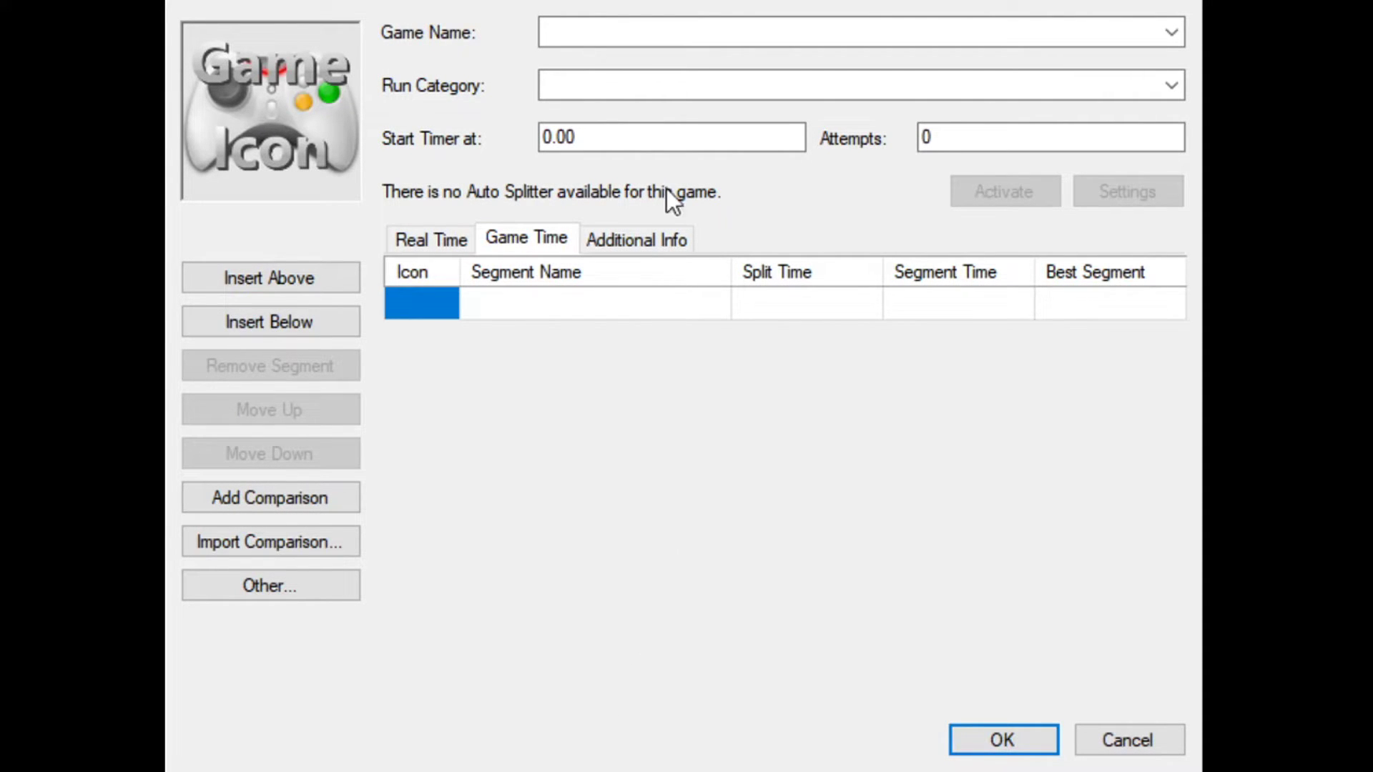
- Enter 'A Hat' as the game name and accept the autocompleted 'A Hat in Time'
left_click(608, 40)
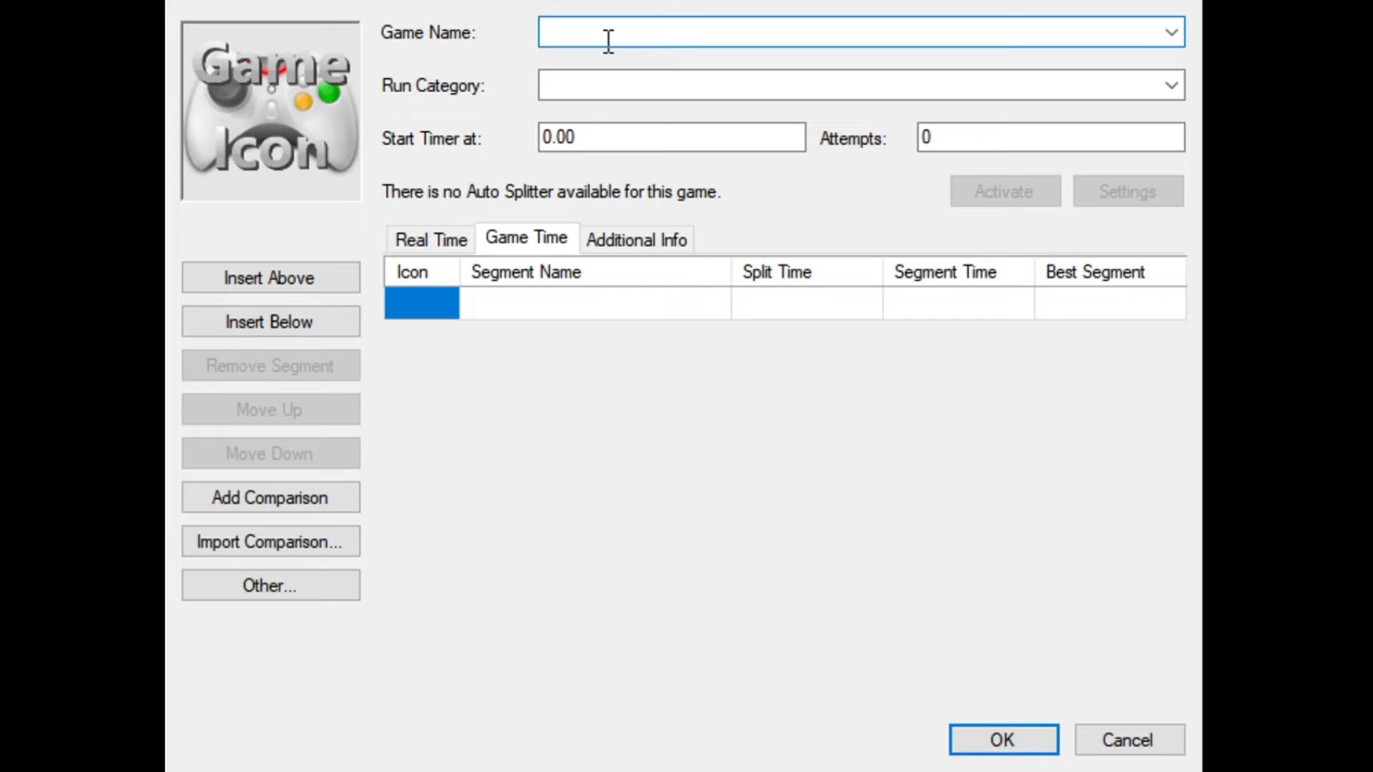
type("A Hat")
key("Down")
key("Return")
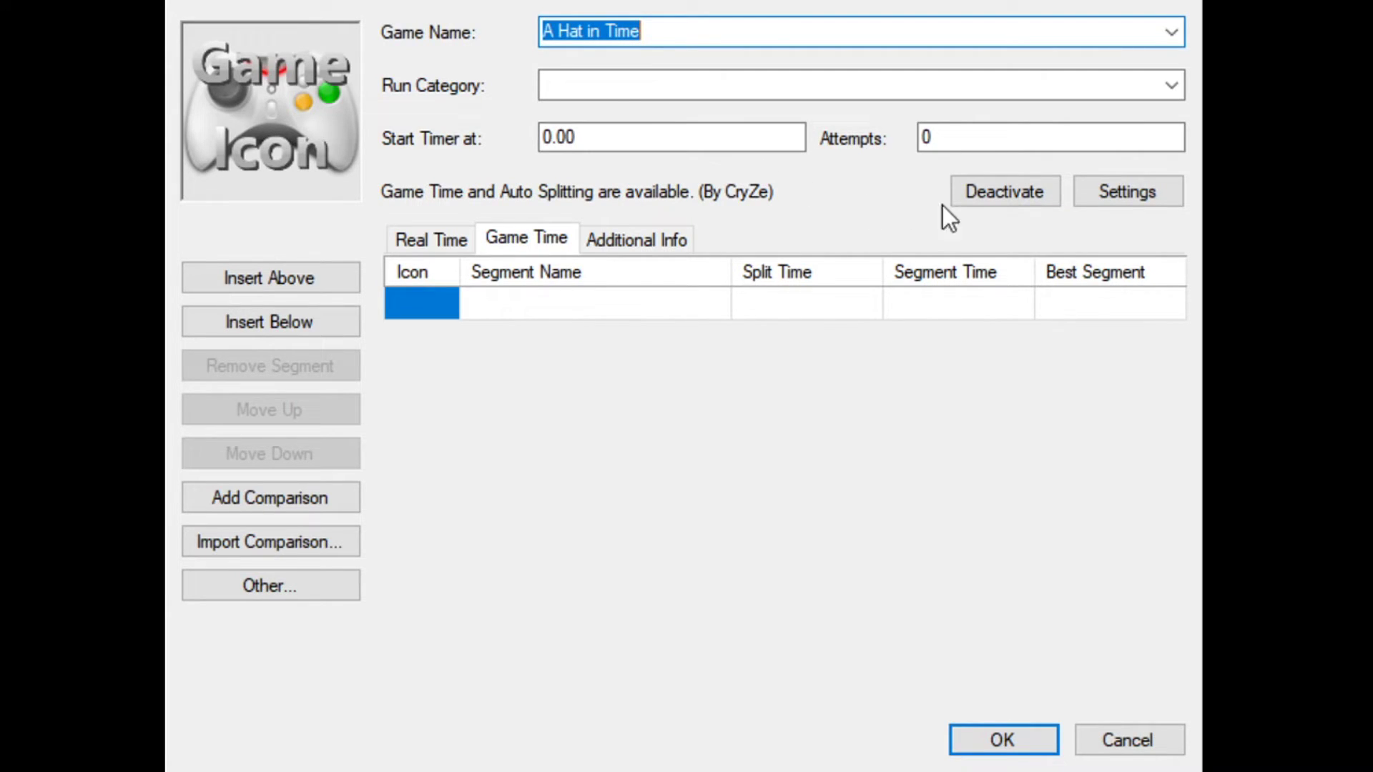
- Activate the Game Time auto splitter and confirm the splits editor with OK
left_click(998, 193)
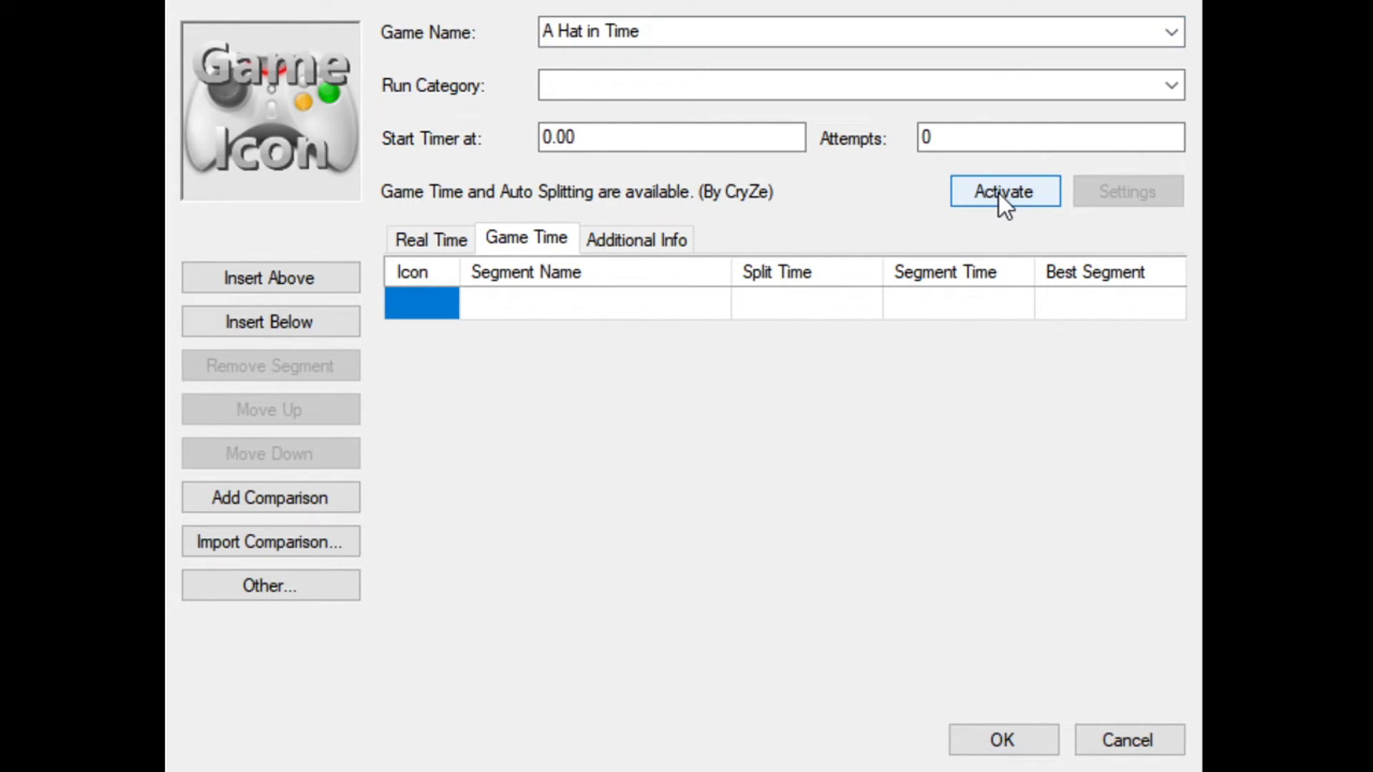
left_click(998, 193)
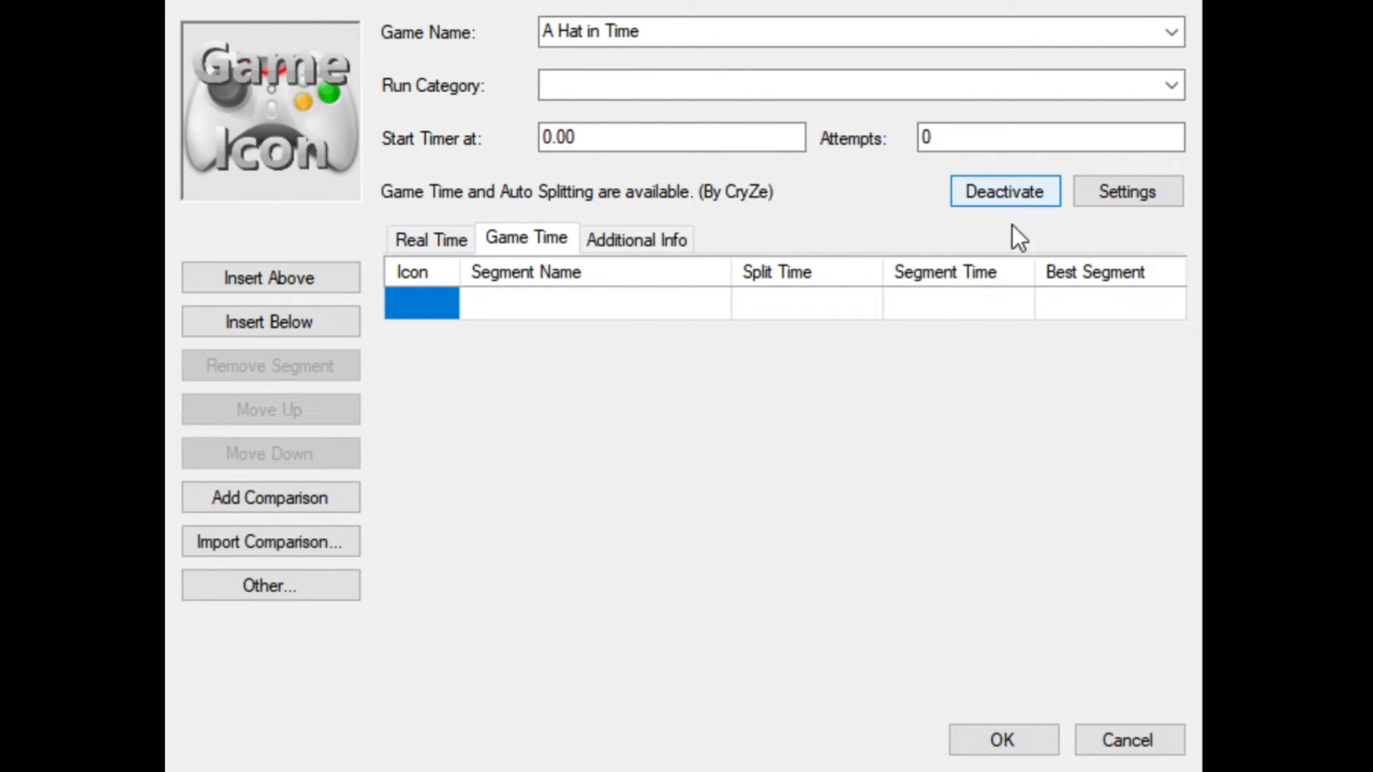
left_click(1027, 738)
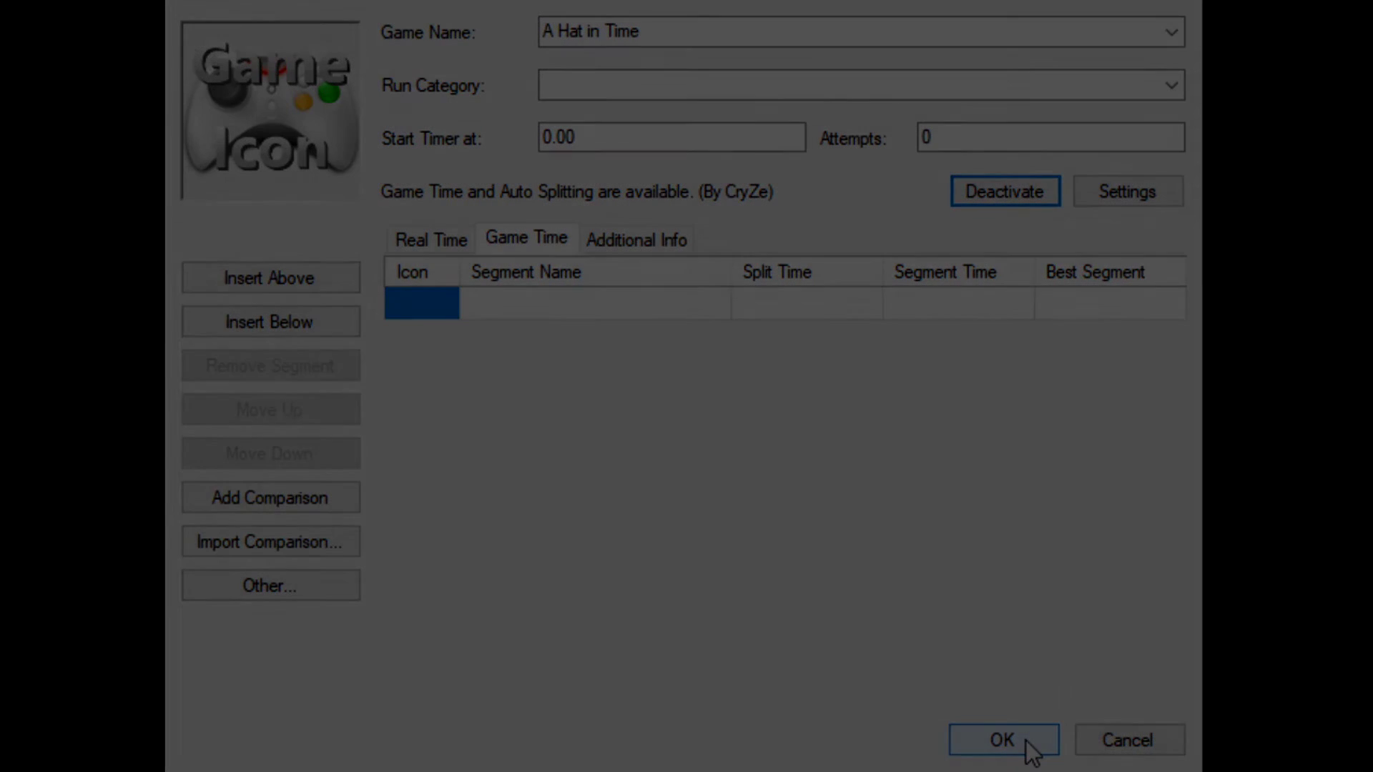